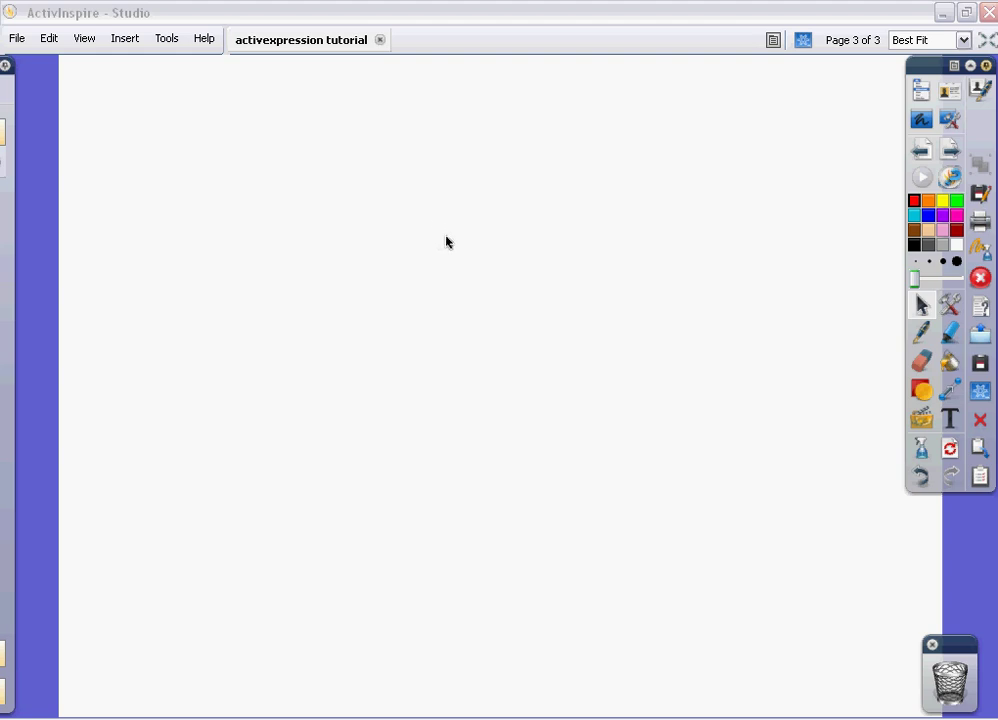
Start inserting a multiple choice question with 4 options on the current page and proceed to the design choice.
click(125, 39)
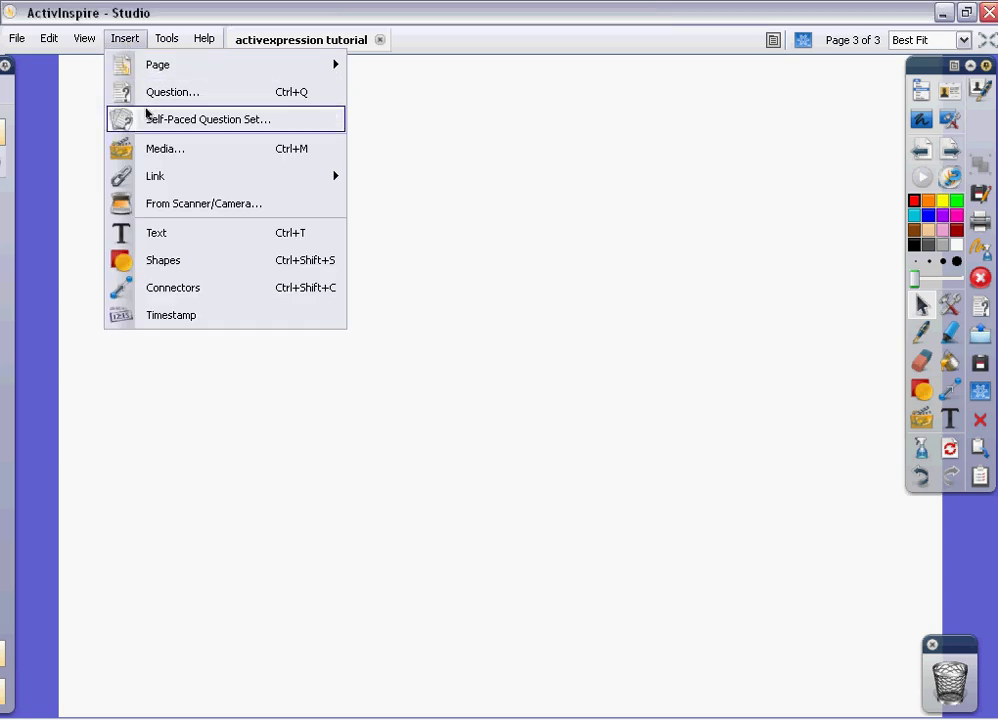
click(153, 93)
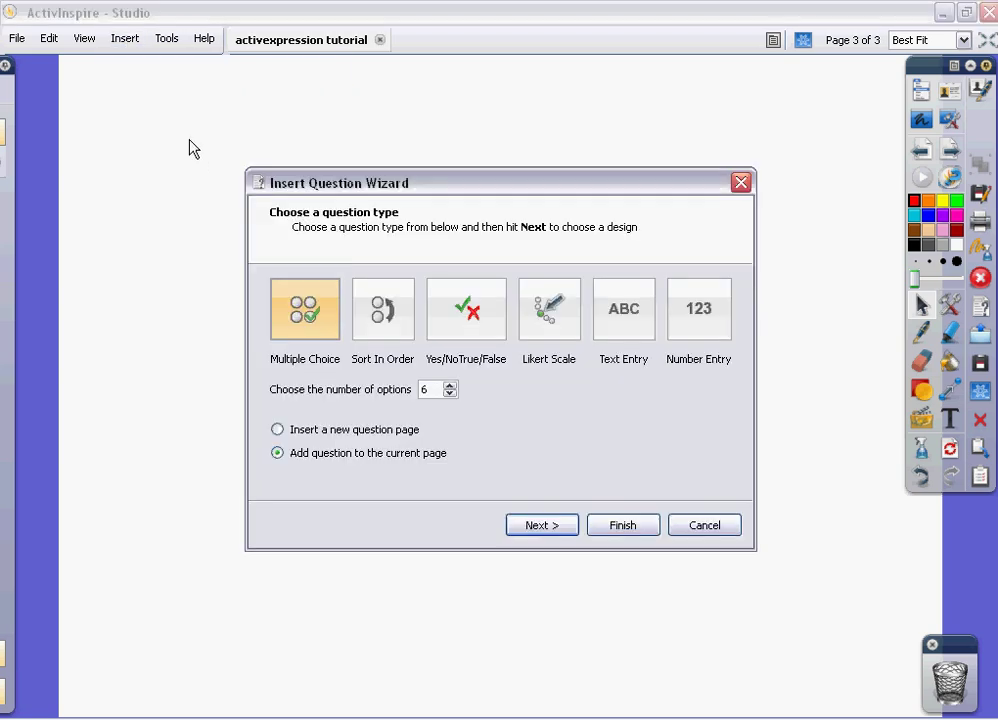
drag(352, 190, 341, 127)
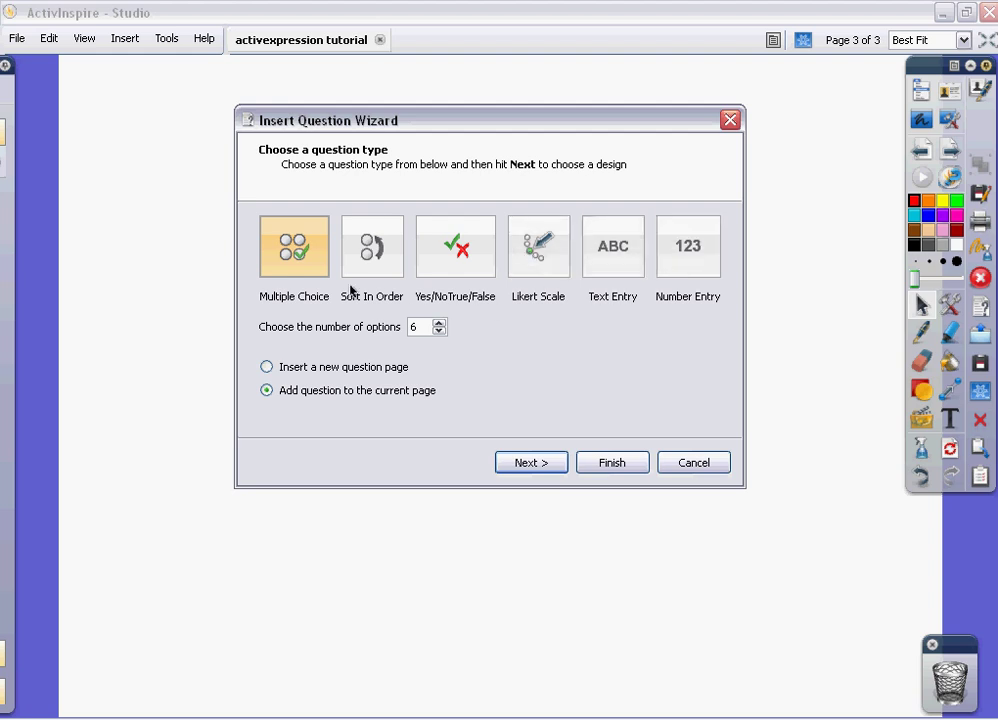
click(439, 331)
click(439, 331)
click(528, 463)
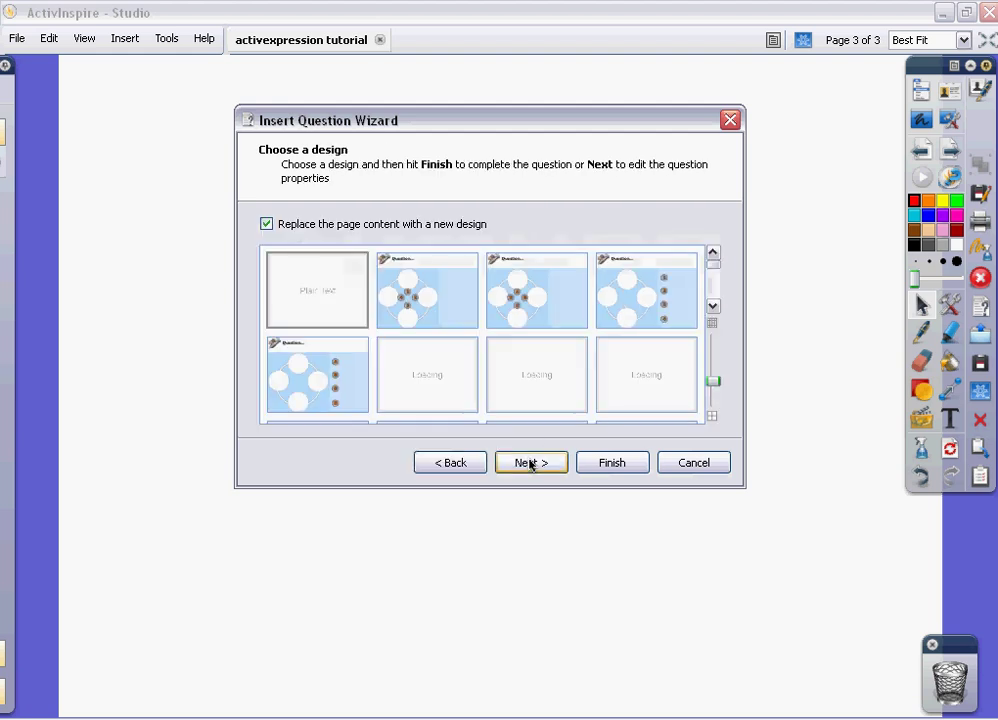
Enlarge the design previews and apply the four-quadrant design with a question header and lettered options, replacing the page content.
click(266, 225)
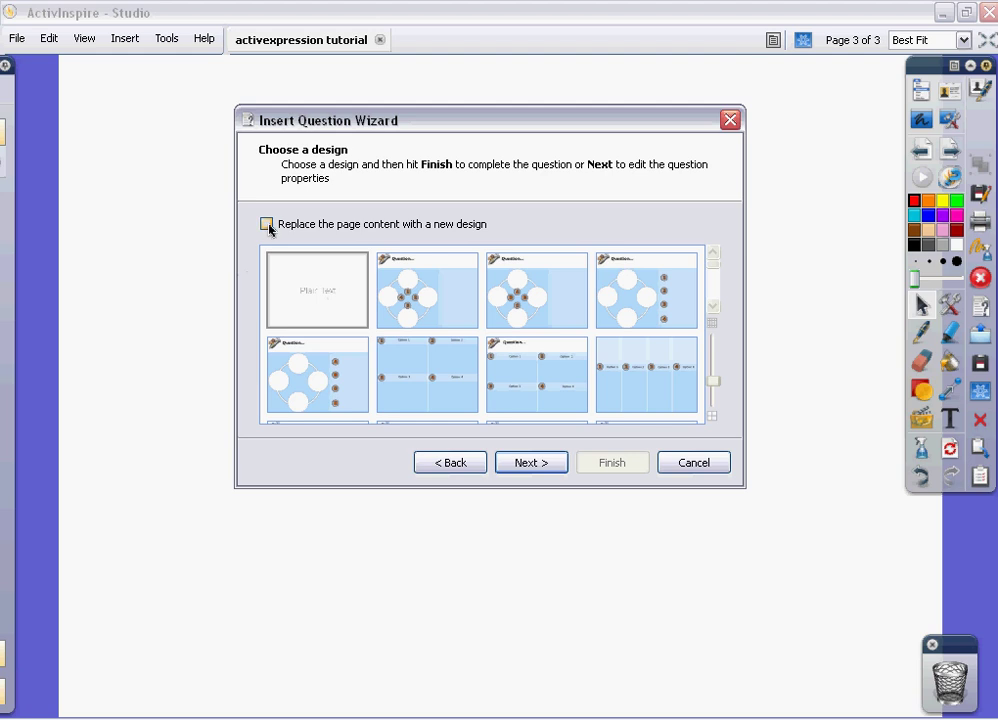
click(267, 225)
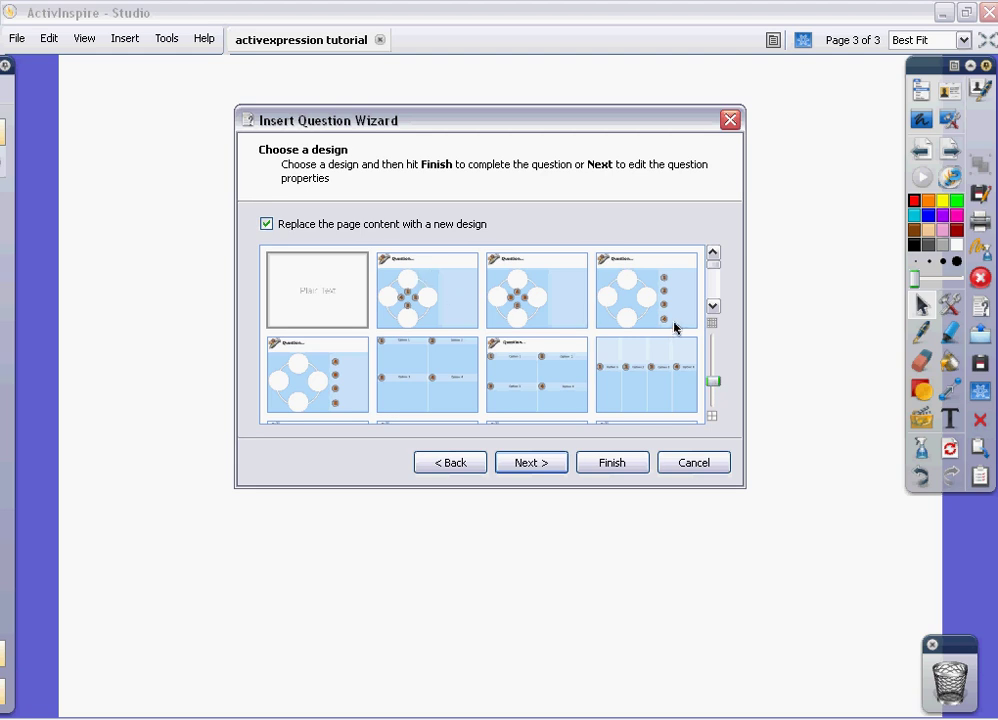
click(713, 307)
click(713, 308)
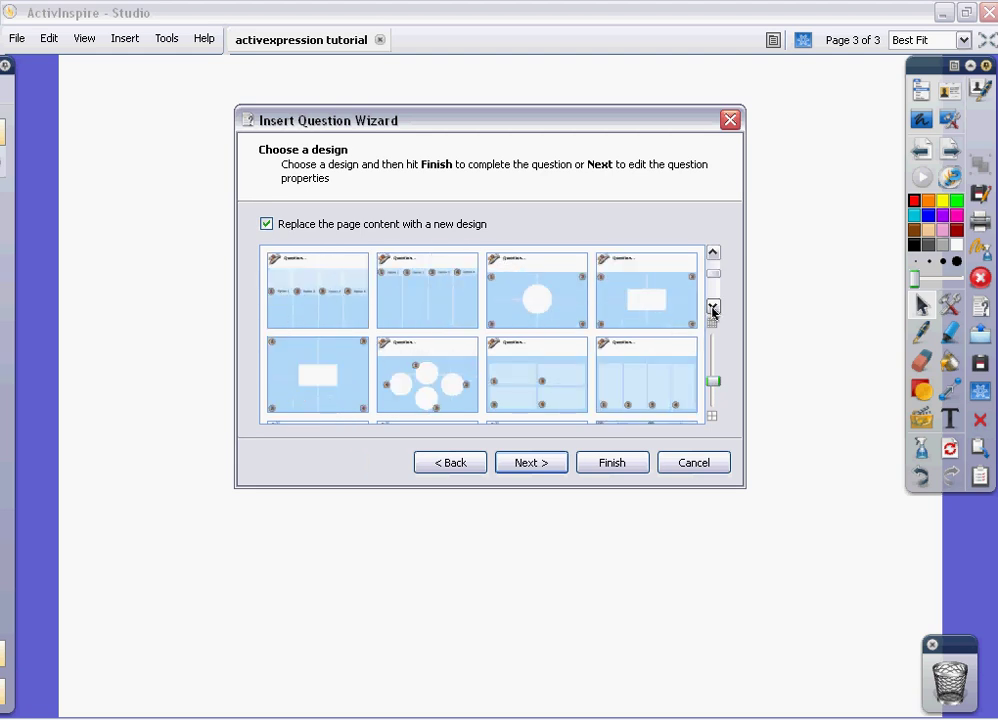
click(713, 308)
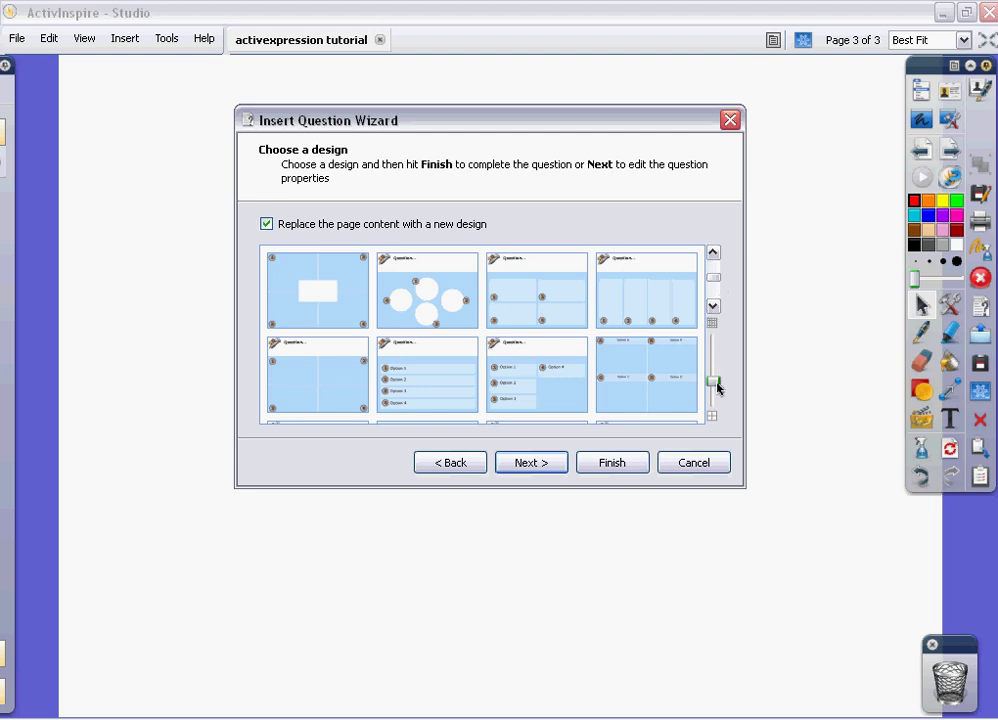
drag(717, 387, 717, 410)
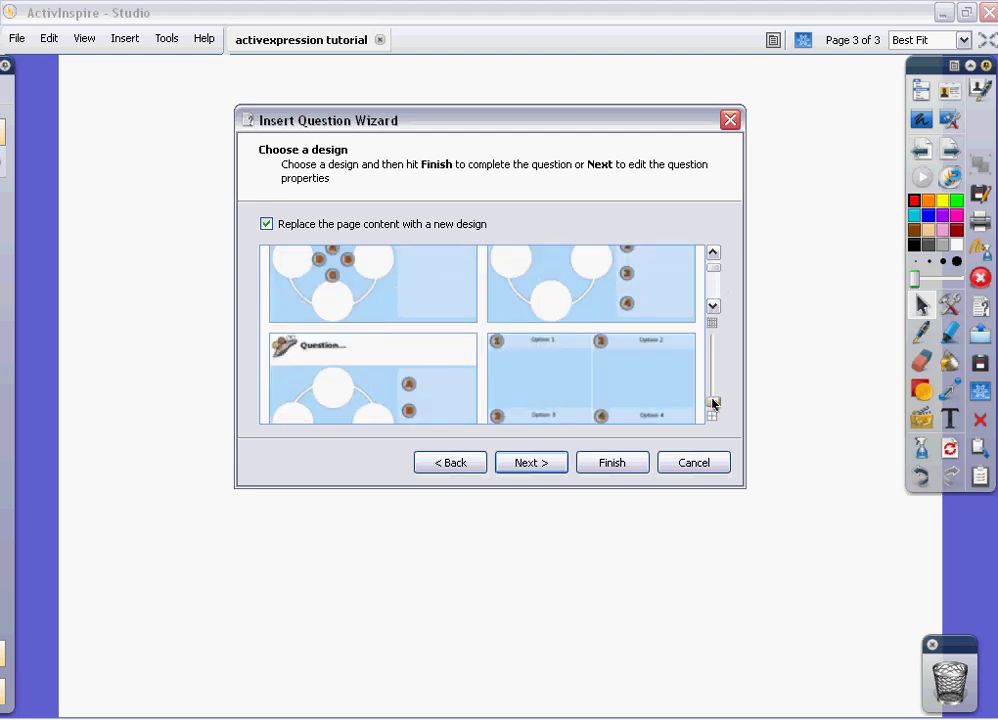
click(713, 306)
click(713, 306)
click(717, 308)
click(717, 308)
click(717, 308)
click(717, 309)
click(717, 308)
click(717, 308)
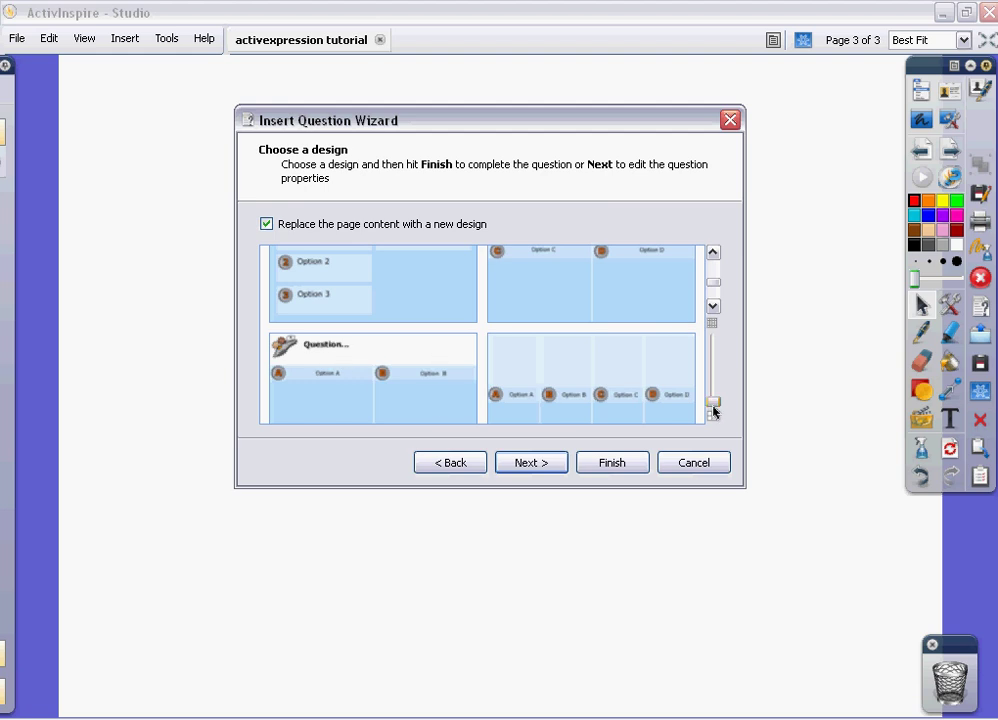
click(717, 308)
click(361, 305)
scroll(714, 287, up, 1)
scroll(714, 287, down, 1)
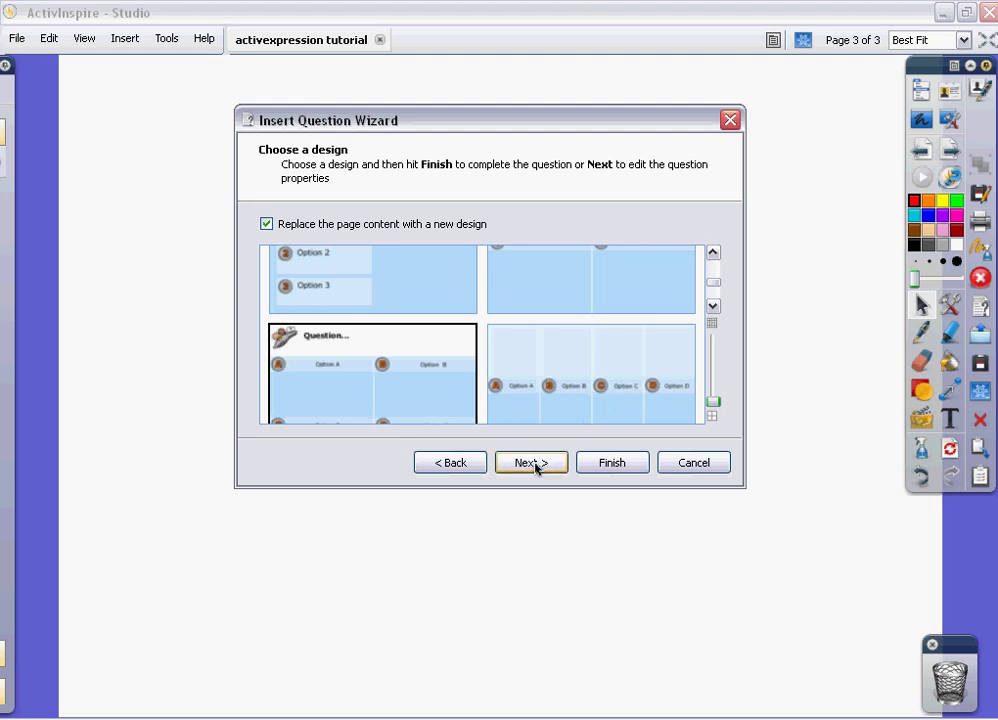
click(533, 463)
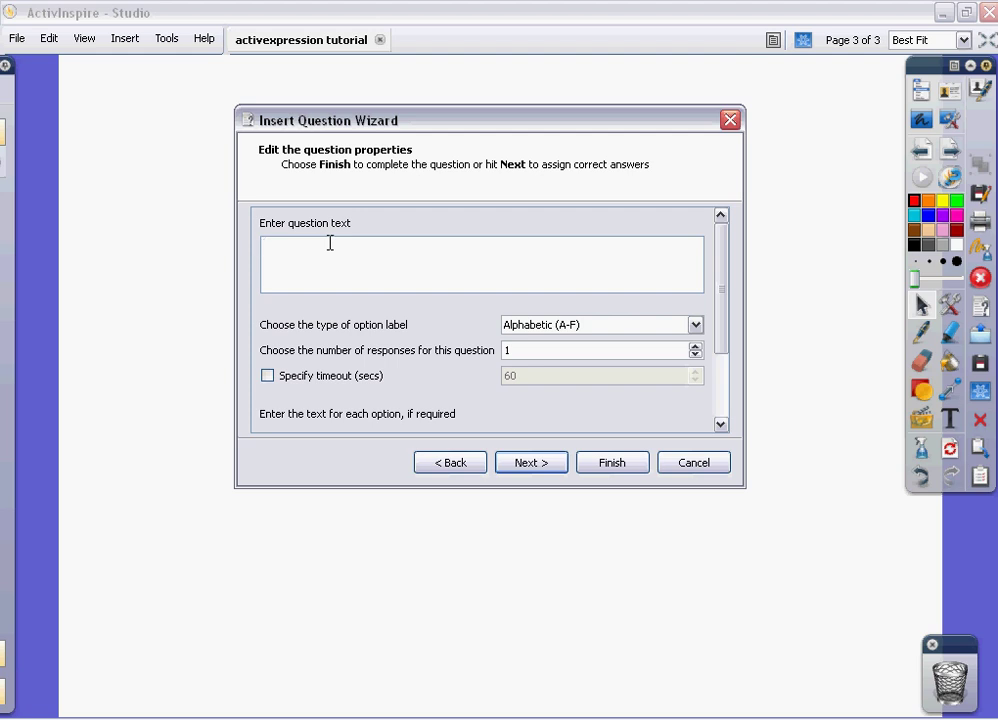
Enter the question text "What is the smallest country in the world?" and keep the Alphabetic (A-F) option labels.
text(What is the smallest country in the world)
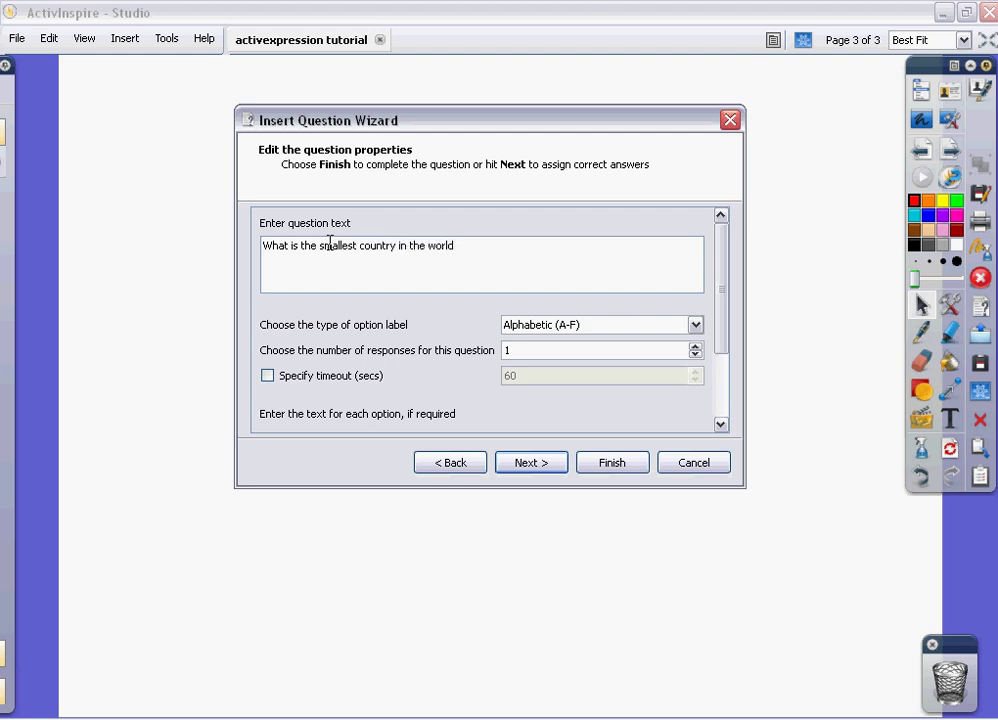
text(?)
click(640, 331)
click(641, 330)
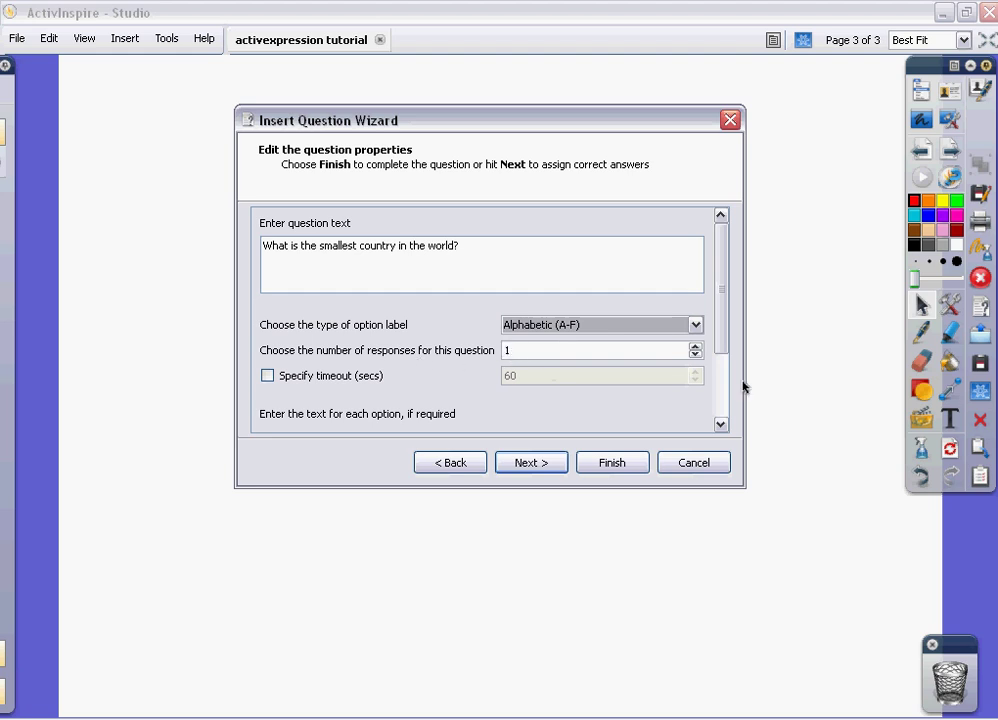
Enable a timeout for the question and set it to 30 seconds.
click(267, 376)
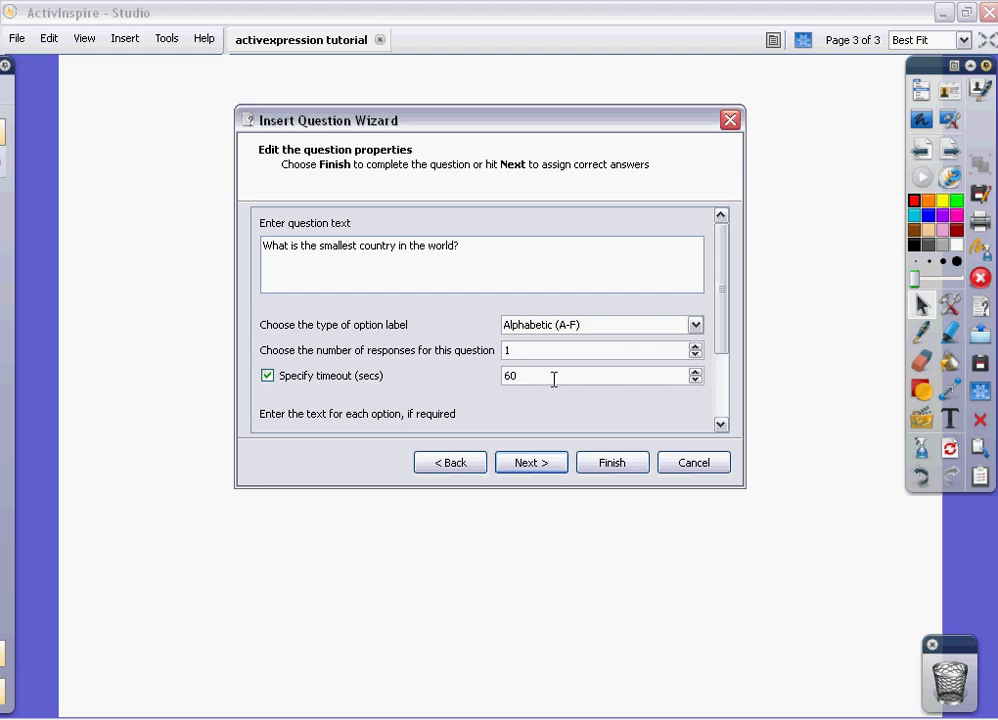
drag(552, 379, 488, 383)
text(30)
Enter the option texts Singapore, USA, Brazil and Vatican City for A to D, and proceed to the correct answers.
drag(727, 290, 720, 374)
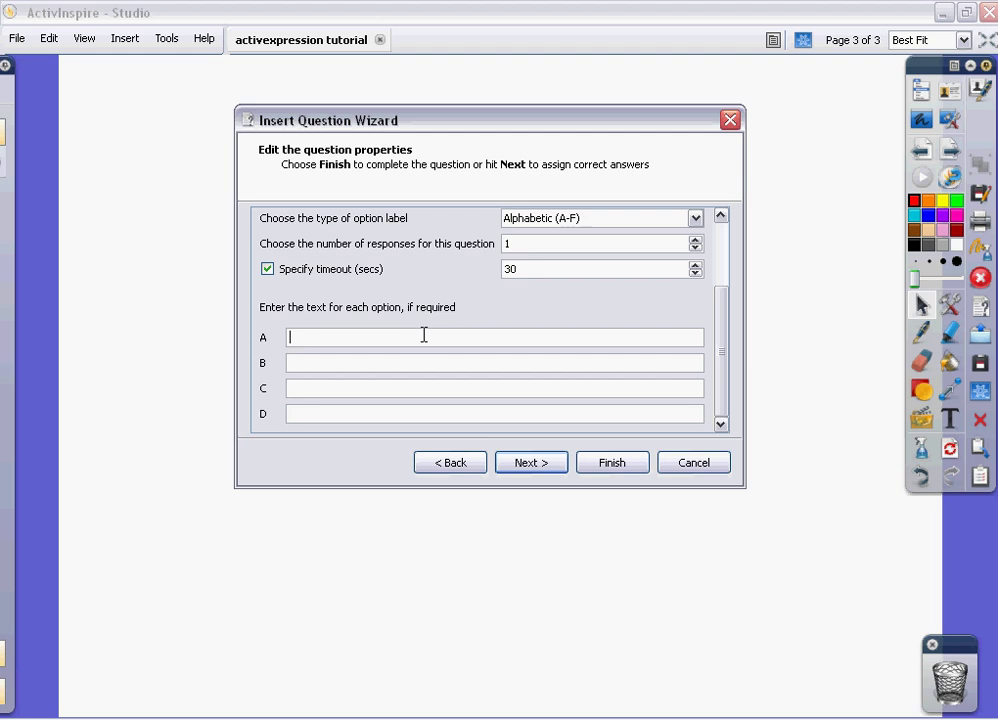
text(Singapore)
key(Tab)
text(USA)
key(Tab)
text(Brazil)
key(Tab)
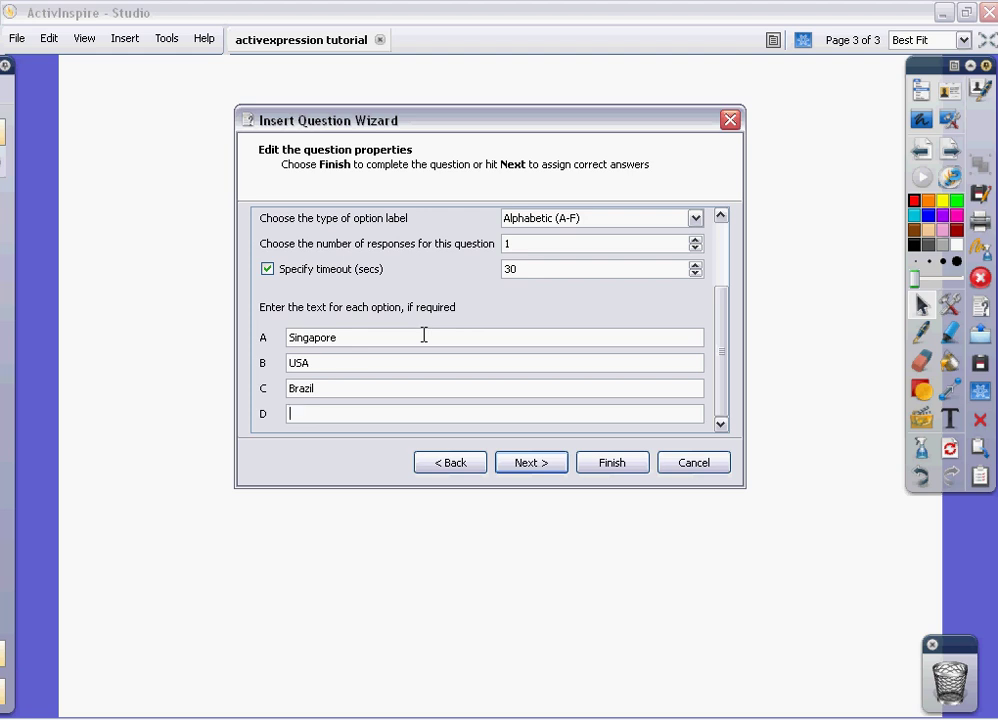
text(Vatican City)
click(521, 463)
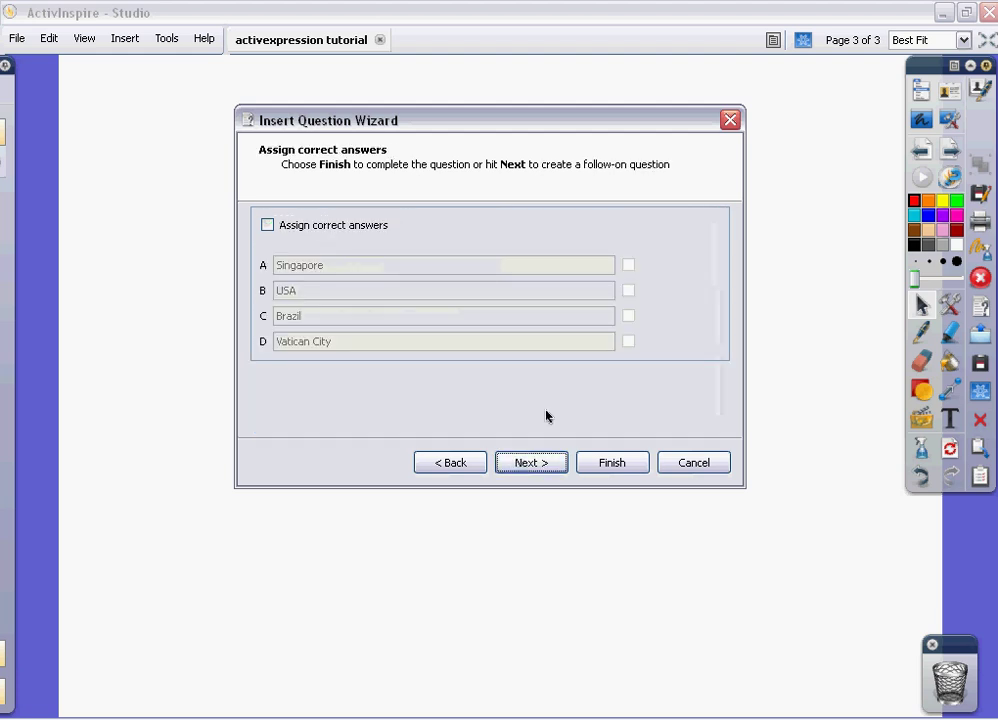
Assign Vatican City (D) as the correct answer and finish the question without a follow-on question.
click(352, 225)
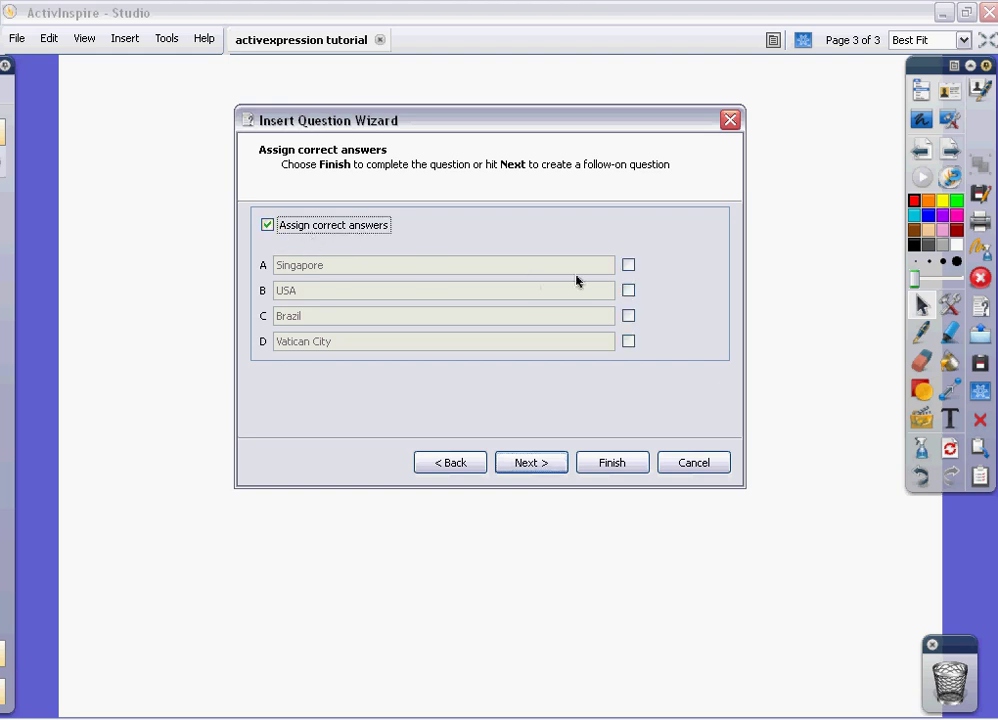
click(629, 342)
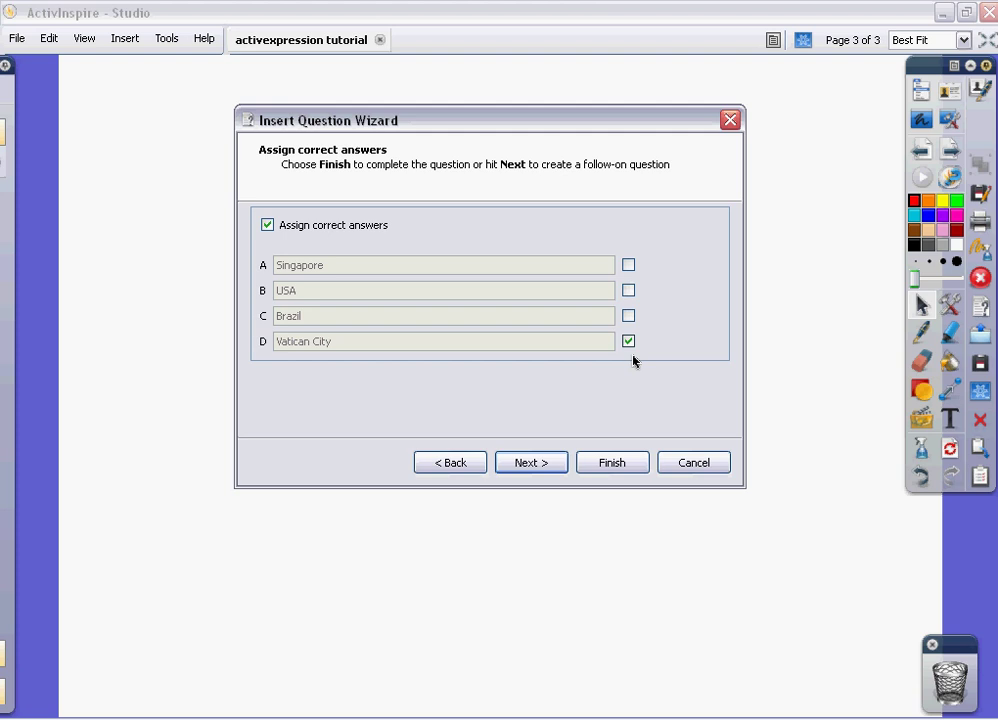
click(534, 463)
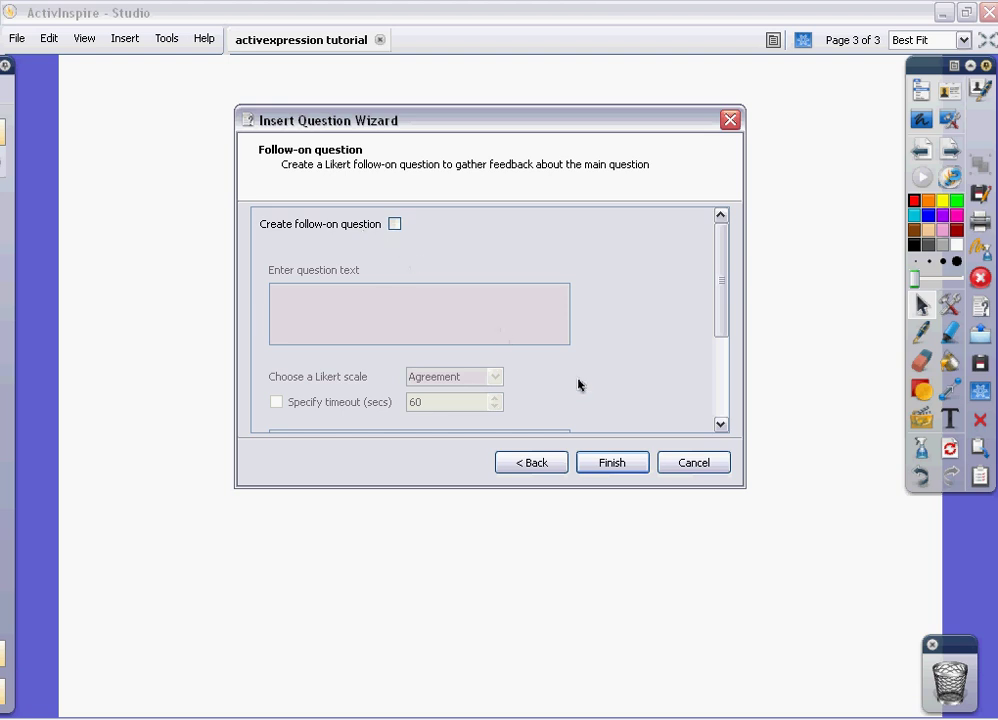
drag(720, 278, 648, 431)
click(607, 467)
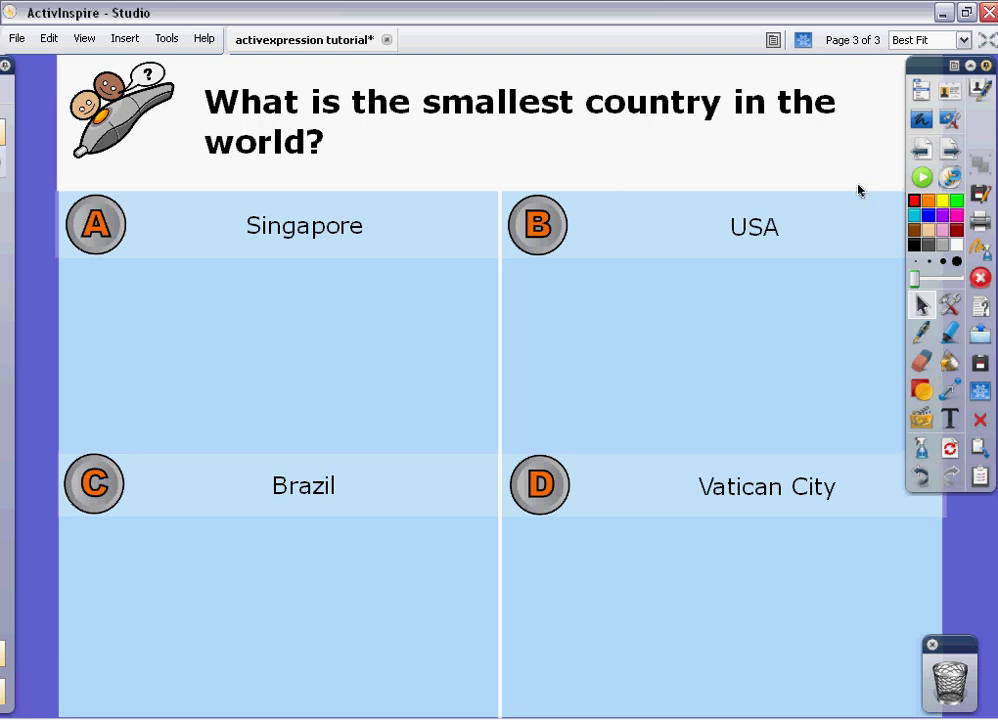
Run the vote on the question and view its results as the Who Answered What List and the Summary.
click(922, 179)
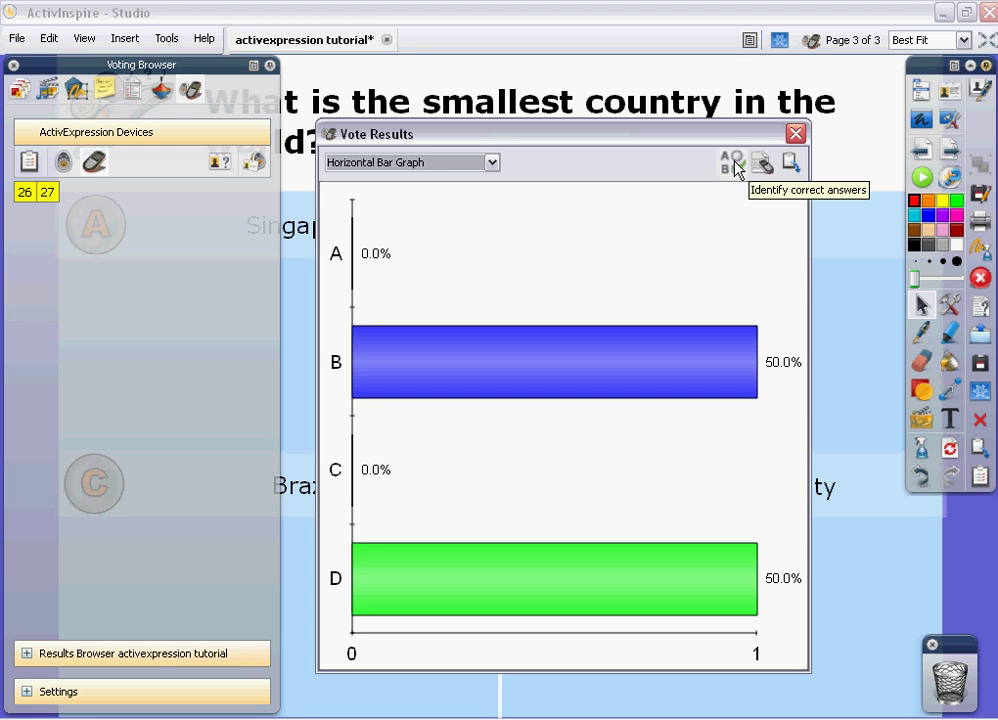
click(491, 163)
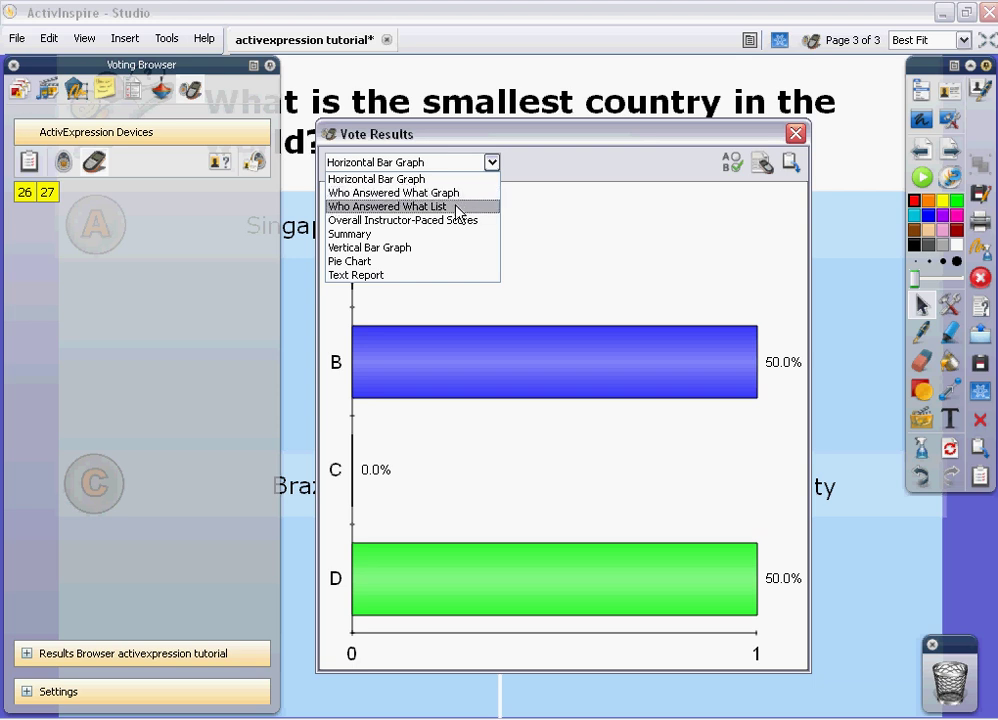
click(457, 207)
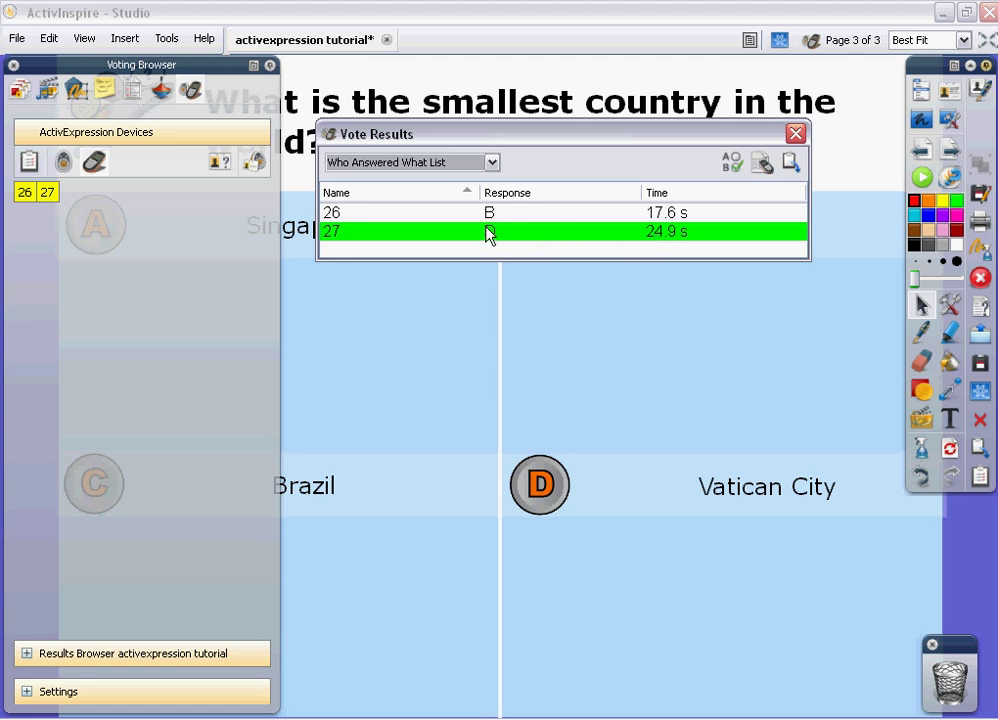
click(476, 168)
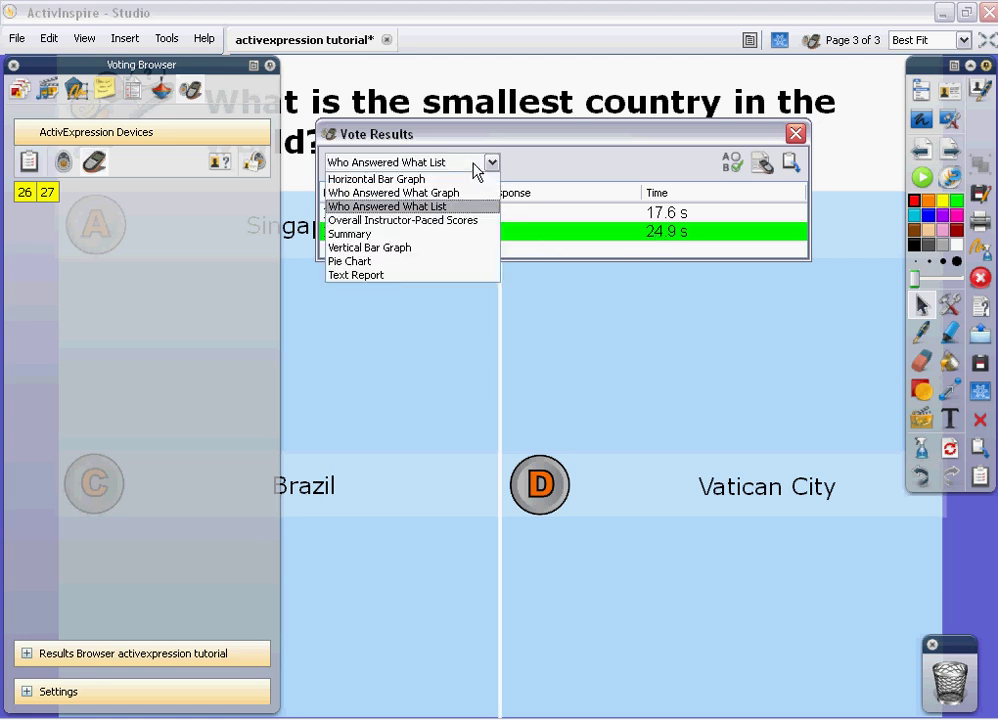
click(396, 234)
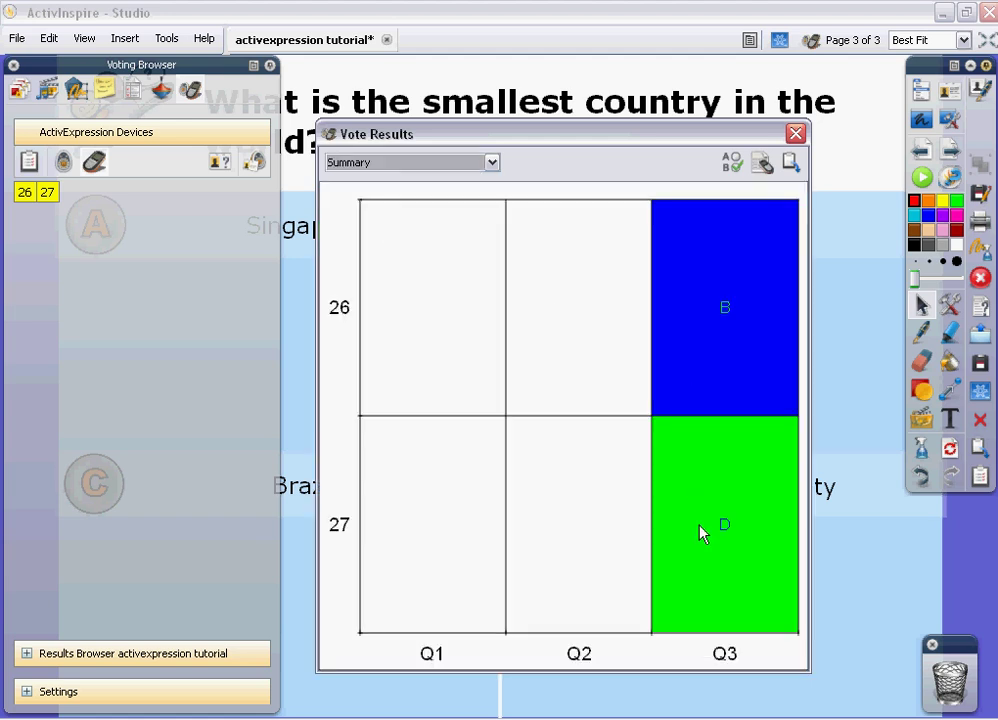
Switch the vote results to a Vertical Bar Graph, copy the graph onto the page, and close the results and voting browser.
click(447, 163)
click(388, 249)
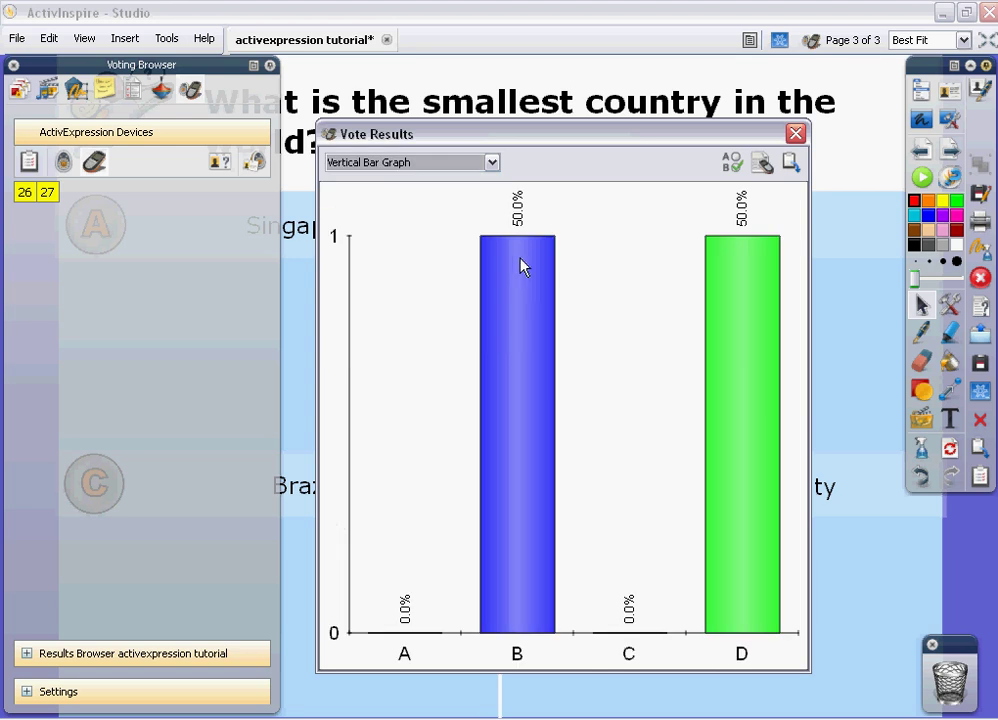
click(796, 168)
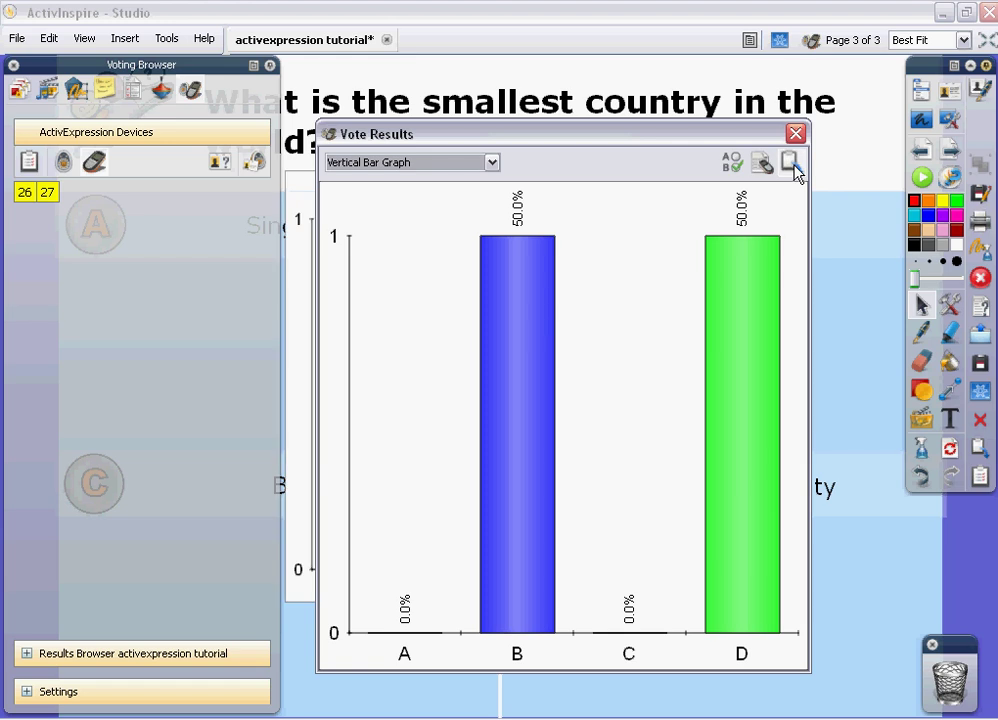
click(796, 134)
click(271, 66)
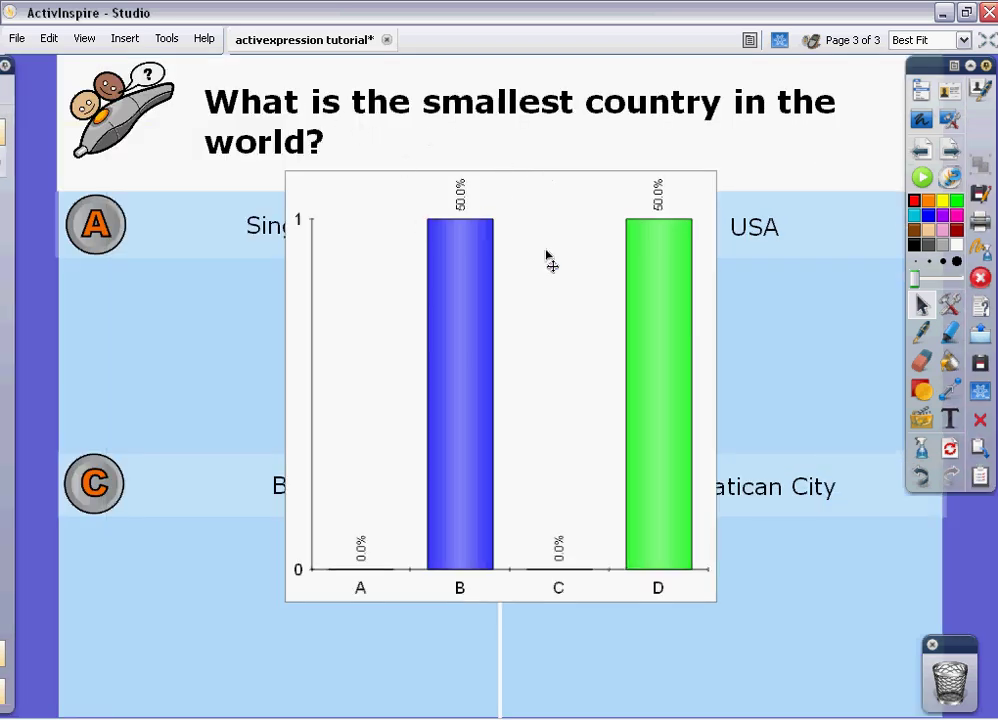
Resize the results graph and move it to the bottom edge of the page below the Brazil option.
drag(547, 253, 711, 332)
drag(463, 260, 745, 507)
drag(762, 571, 197, 612)
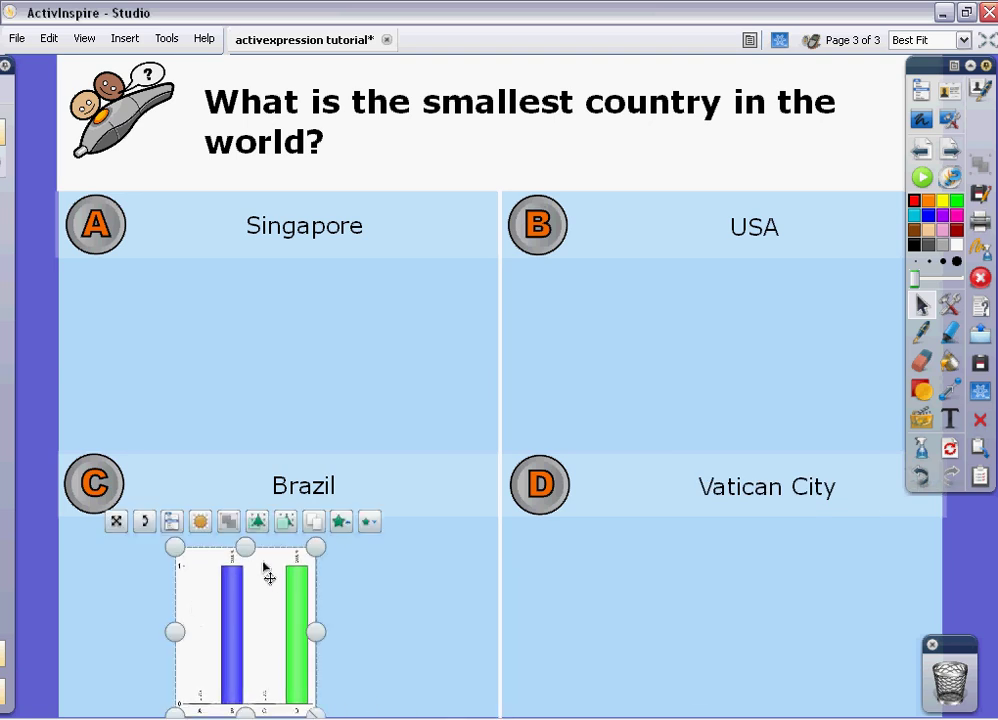
drag(174, 540, 22, 205)
drag(174, 267, 297, 715)
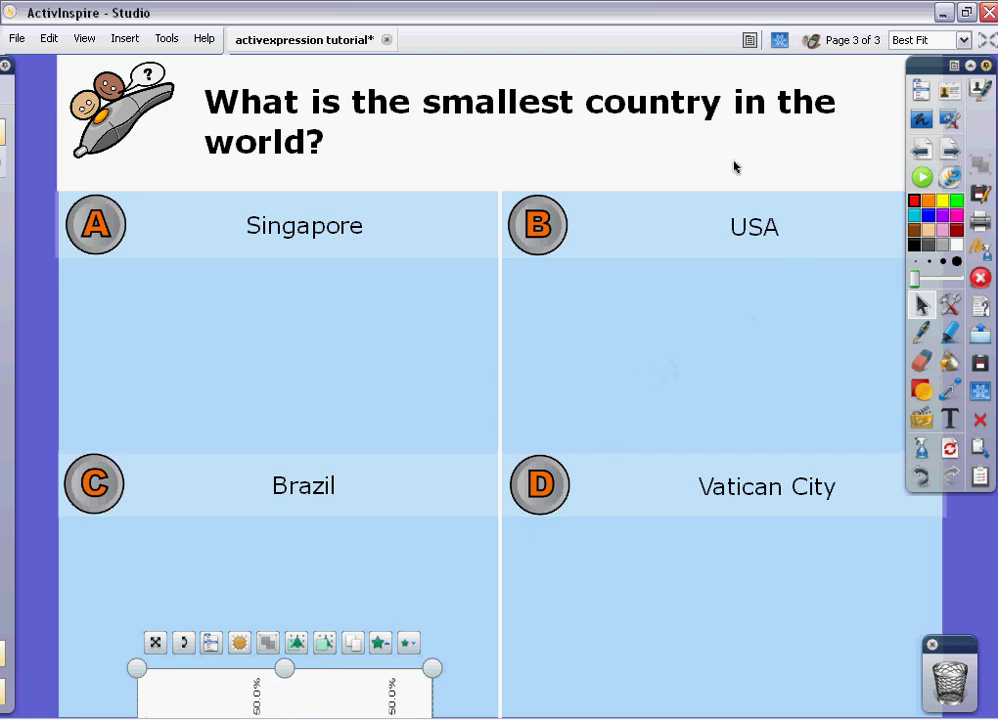
Add a new blank page after the question page and open the Insert Question Wizard on it.
key(Page_Down)
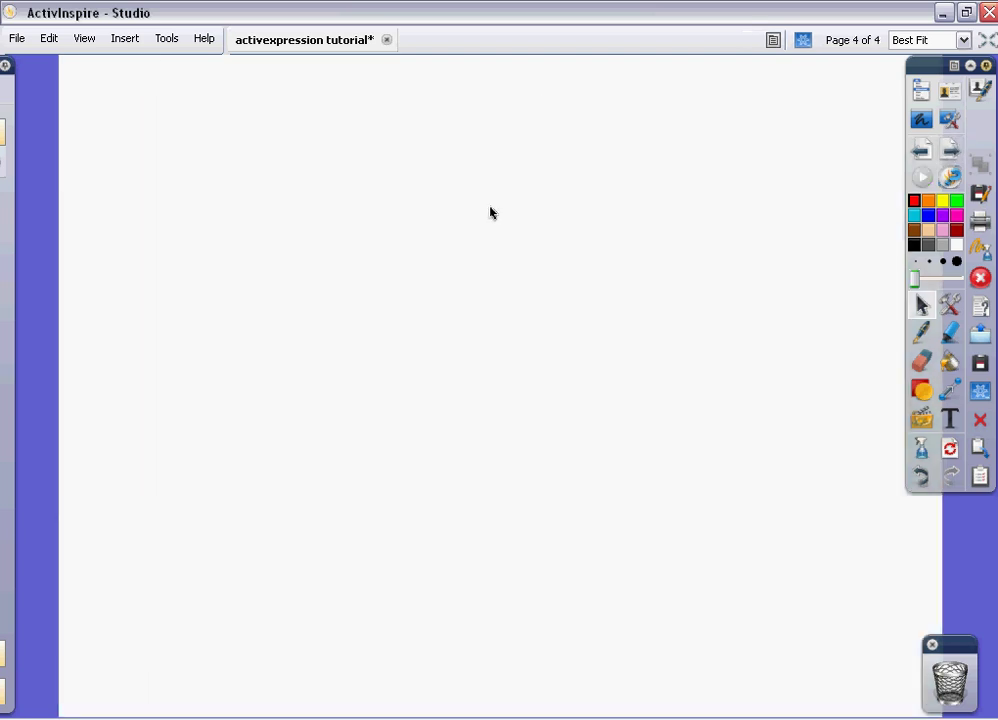
click(118, 40)
click(158, 94)
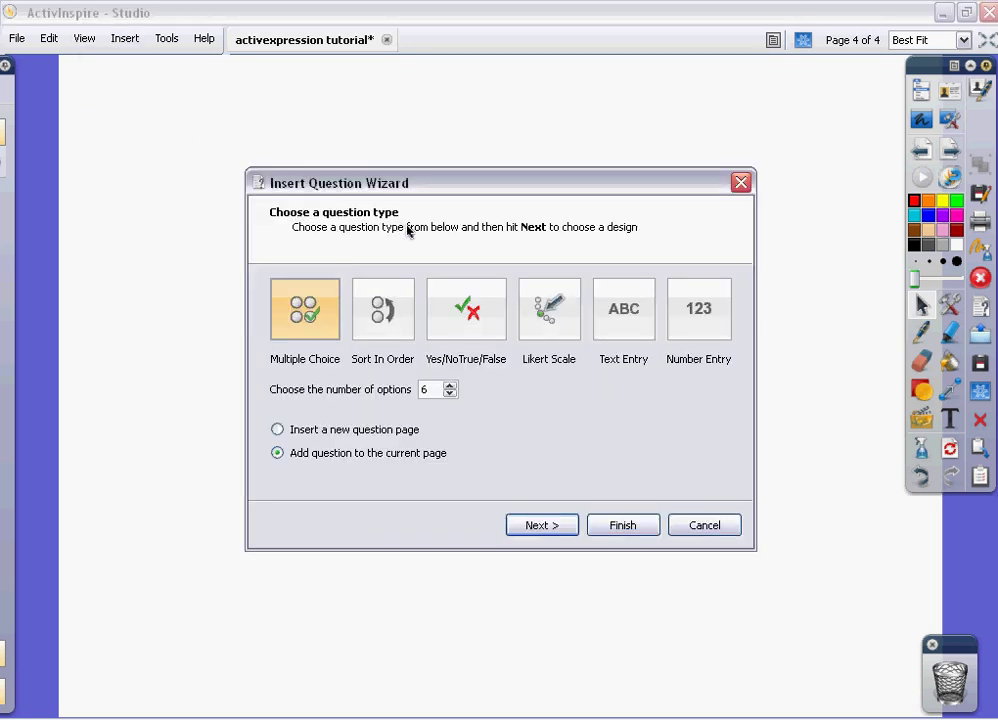